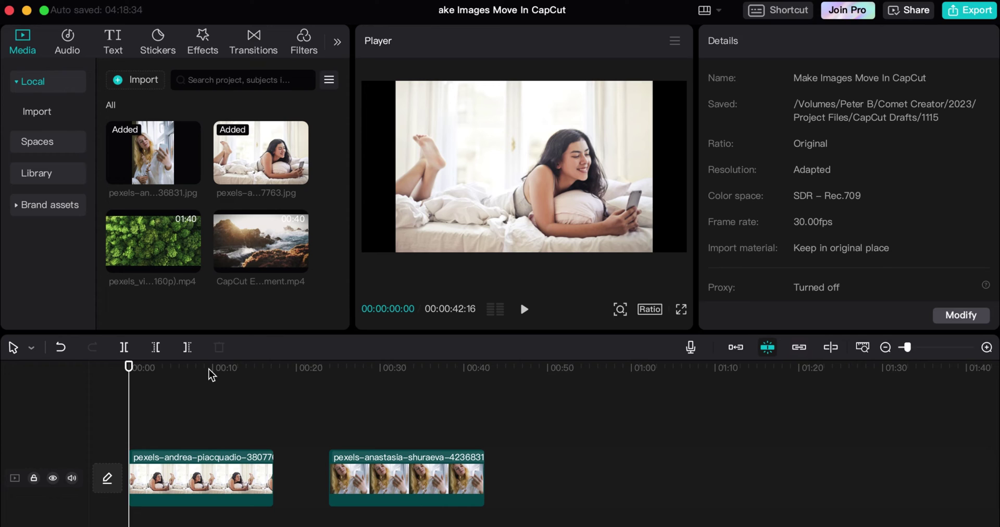
# Scrub the playhead around six seconds to preview the first clip
pyautogui.click(186, 369)
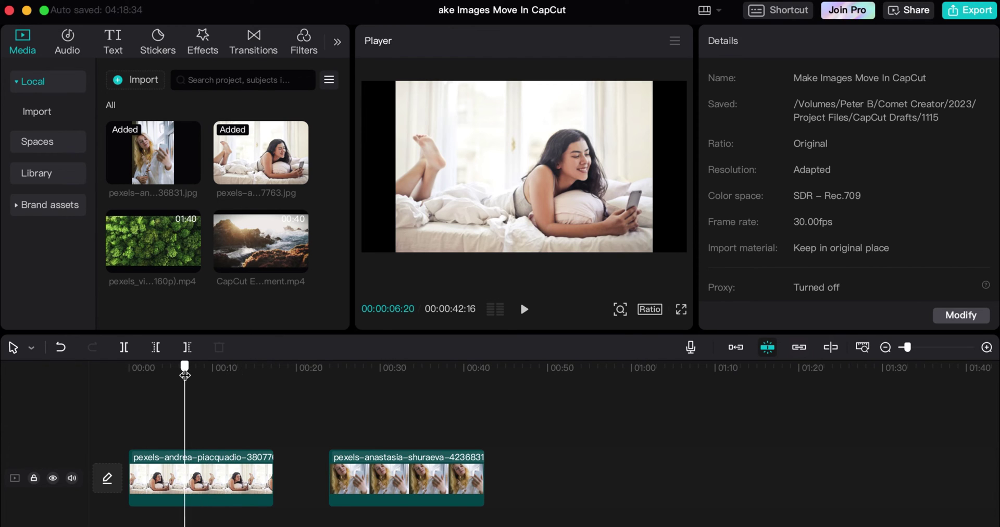
pyautogui.moveTo(184, 374)
pyautogui.mouseDown()
pyautogui.moveTo(159, 374)
pyautogui.moveTo(390, 380)
pyautogui.moveTo(182, 384)
pyautogui.moveTo(411, 384)
pyautogui.moveTo(179, 388)
pyautogui.mouseUp()
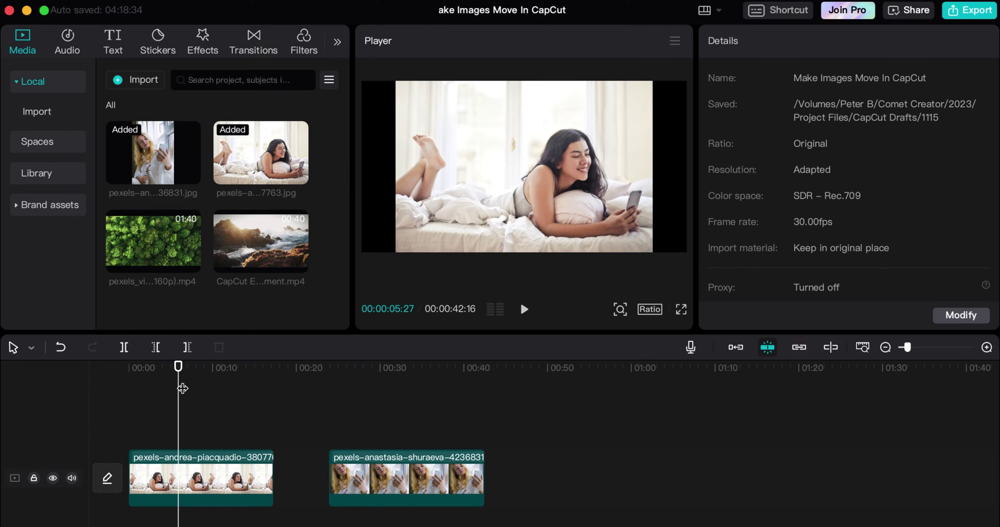
pyautogui.moveTo(176, 378); pyautogui.dragTo(147, 383)
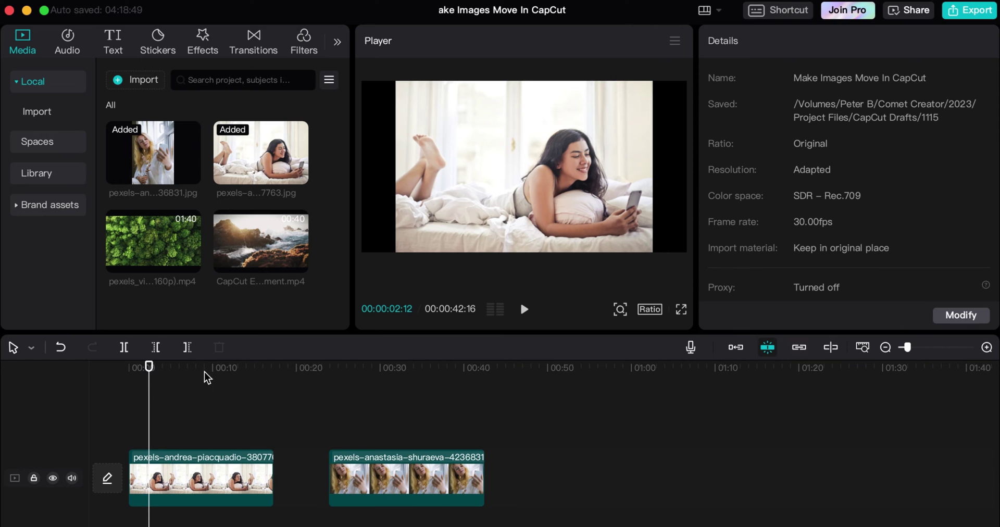
# Select the bed photo clip and scroll through its animation presets
pyautogui.click(179, 467)
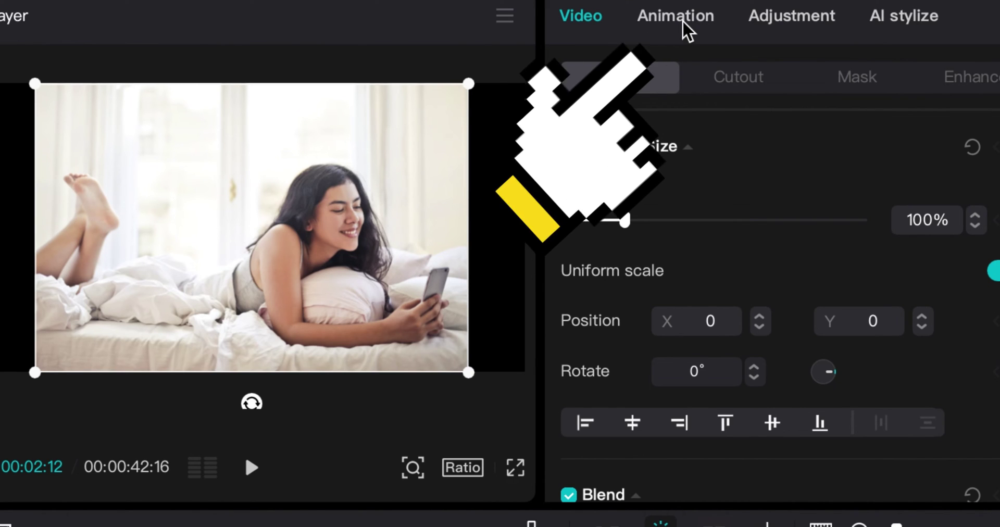
pyautogui.click(686, 23)
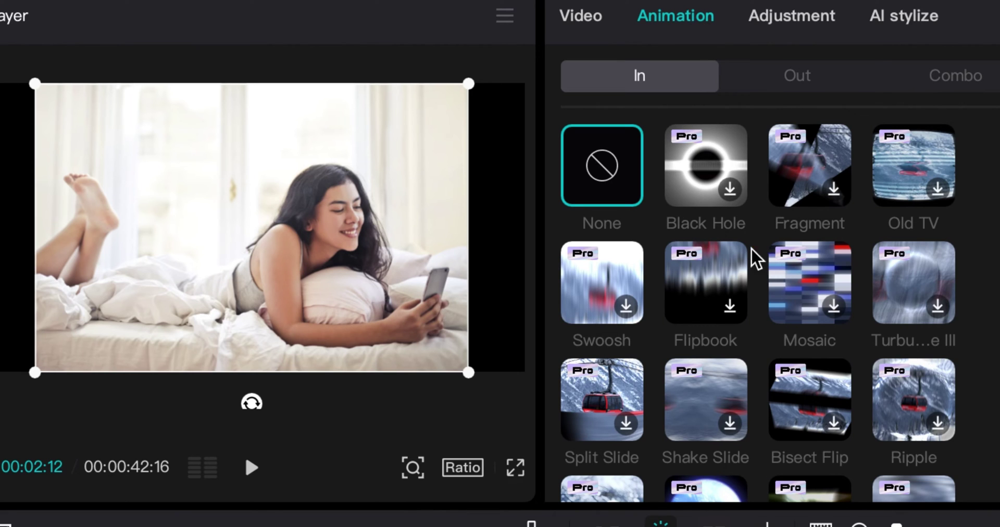
pyautogui.scroll(-5, 759, 359)
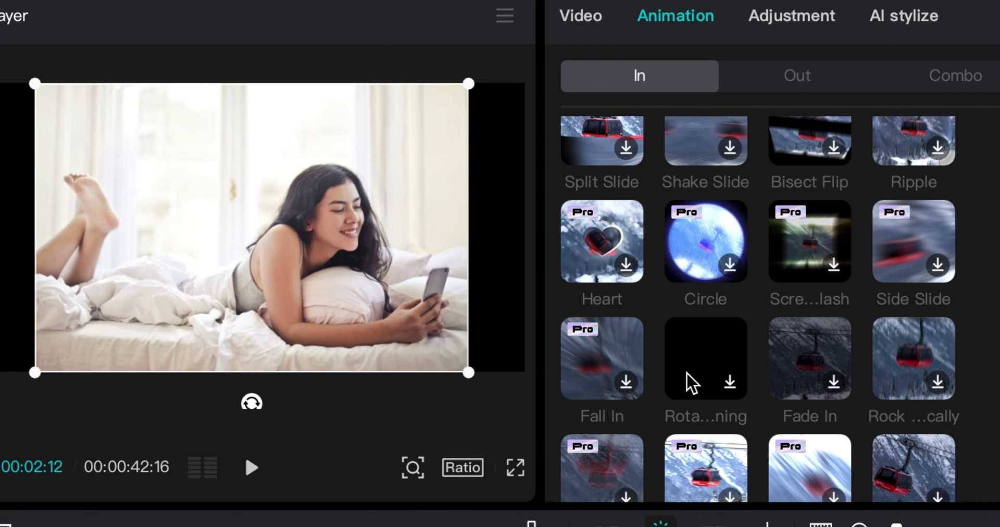
pyautogui.scroll(-1, 706, 367)
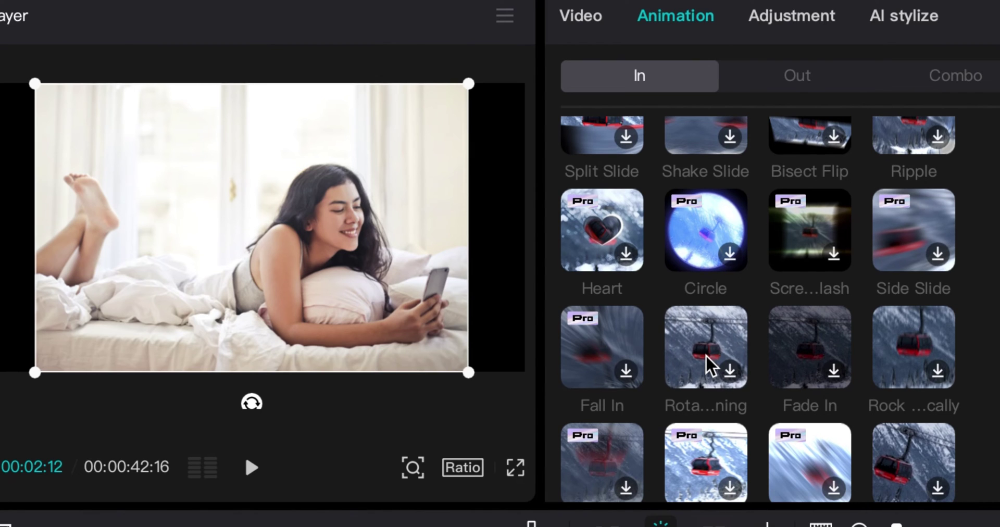
# Browse the Combo, Out and In animation presets, then return to the Basic video settings
pyautogui.click(955, 93)
pyautogui.click(798, 85)
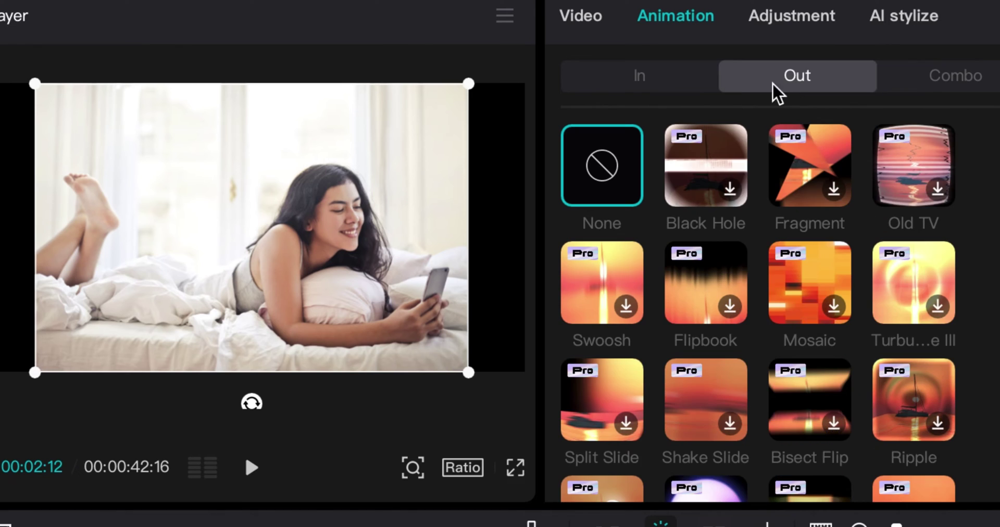
pyautogui.click(646, 84)
pyautogui.click(791, 83)
pyautogui.click(656, 86)
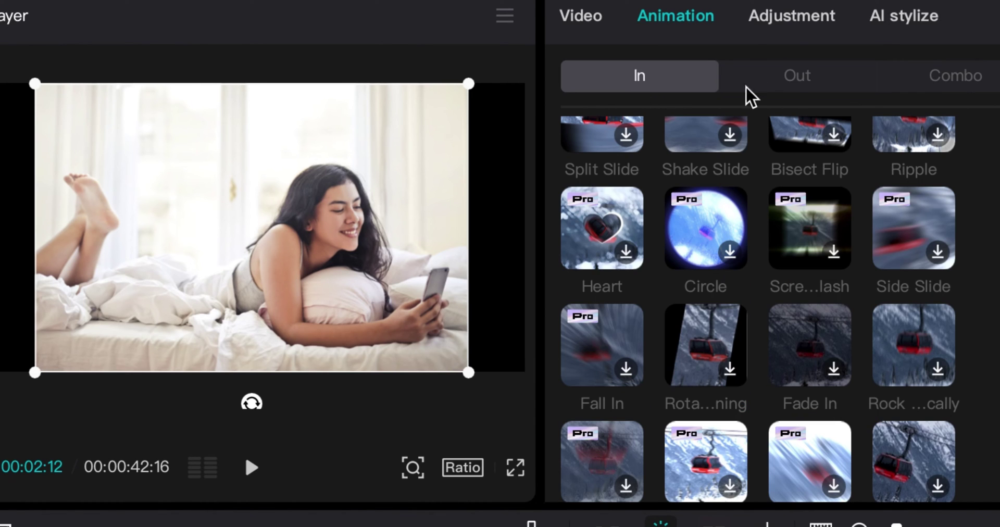
pyautogui.click(791, 87)
pyautogui.click(657, 86)
pyautogui.click(774, 85)
pyautogui.click(690, 86)
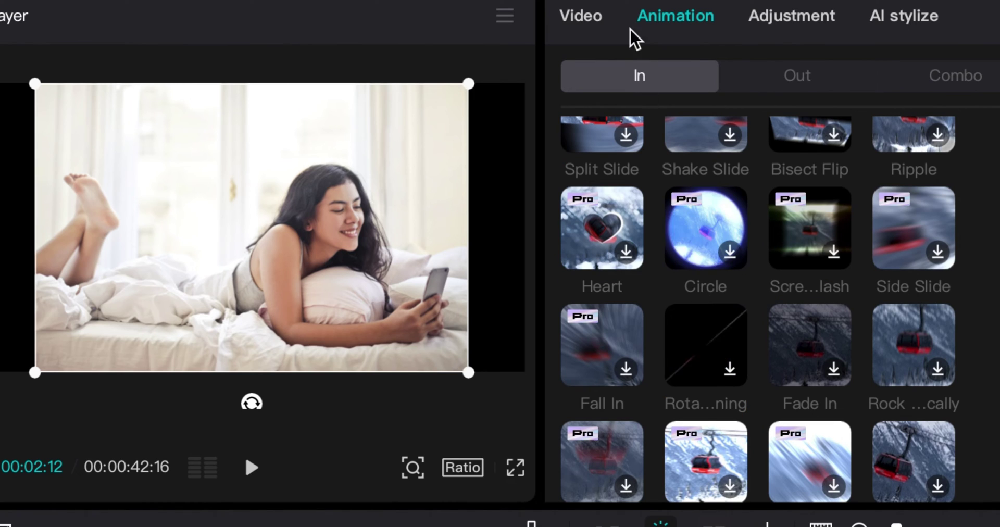
pyautogui.click(593, 25)
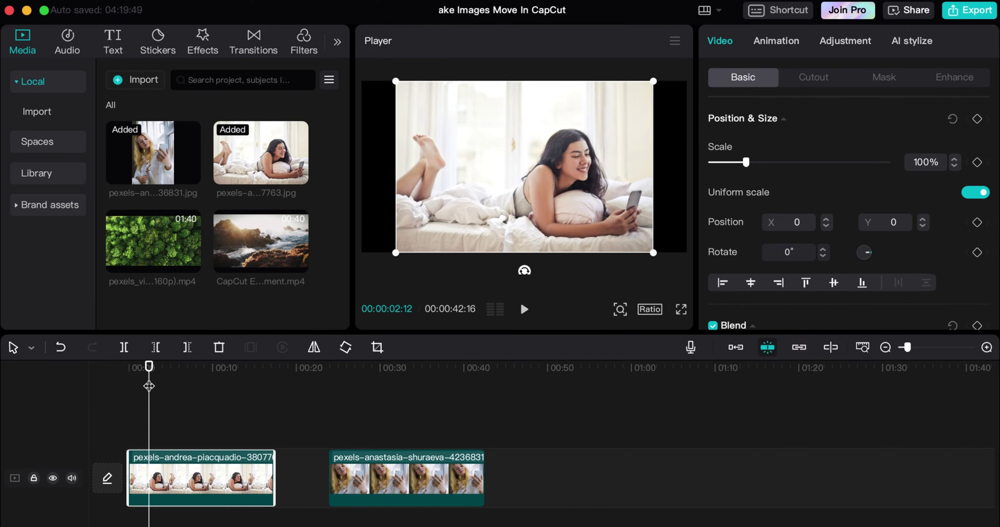
pyautogui.moveTo(149, 386)
pyautogui.mouseDown()
pyautogui.moveTo(151, 398)
pyautogui.moveTo(186, 401)
pyautogui.moveTo(178, 402)
pyautogui.mouseUp()
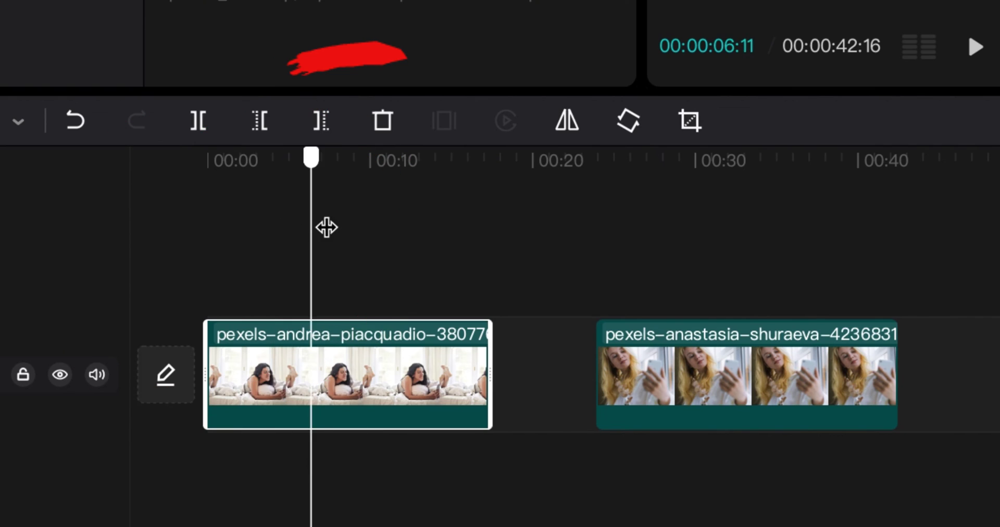
pyautogui.moveTo(303, 227)
pyautogui.mouseDown()
pyautogui.moveTo(384, 230)
pyautogui.moveTo(207, 239)
pyautogui.moveTo(264, 246)
pyautogui.mouseUp()
pyautogui.press('Home')
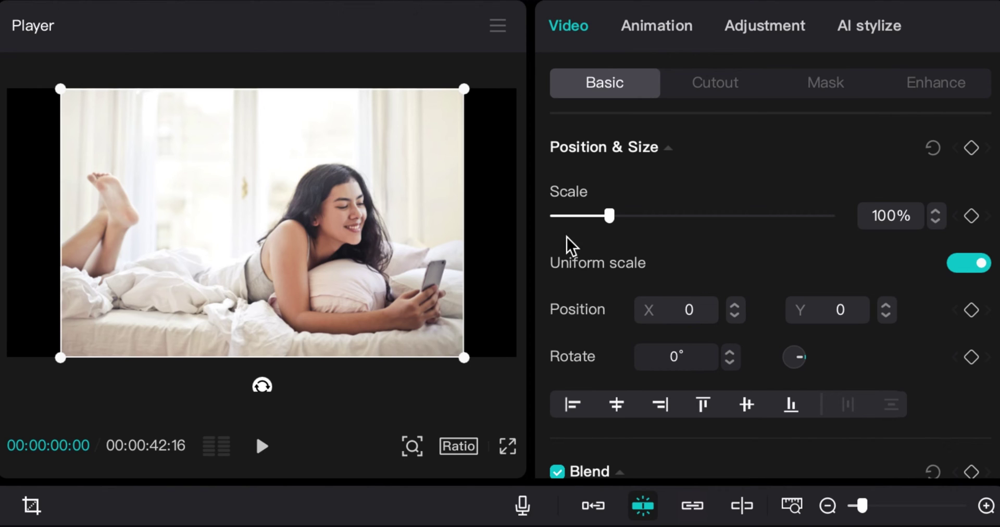
# Scale the bed photo to 125% and add a position keyframe at the clip's start
pyautogui.moveTo(611, 215); pyautogui.dragTo(625, 214)
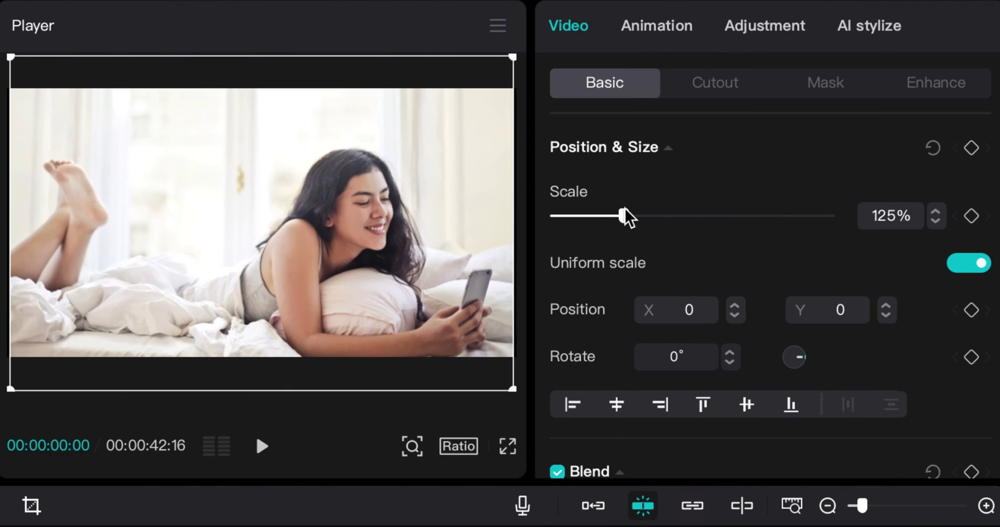
pyautogui.click(972, 317)
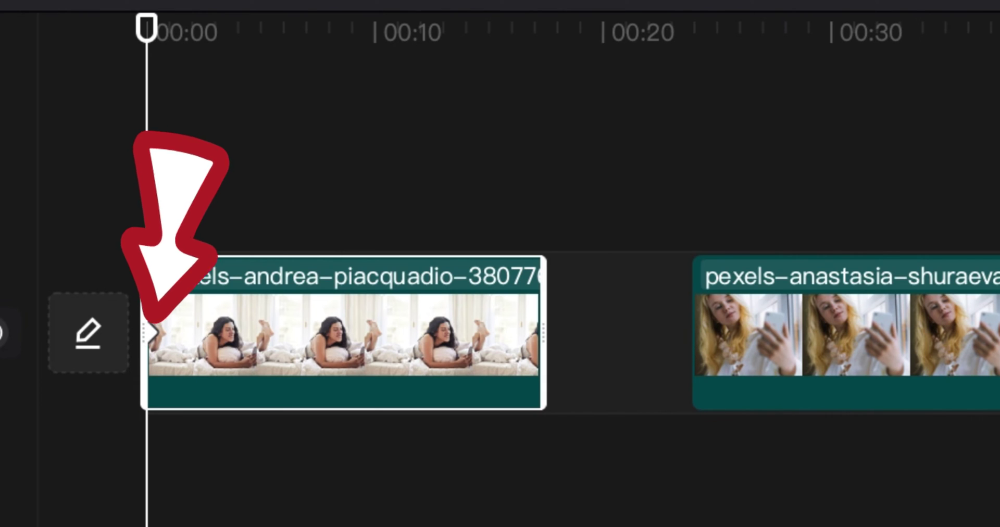
pyautogui.scroll(3, 152, 333)
pyautogui.scroll(-1, 151, 334)
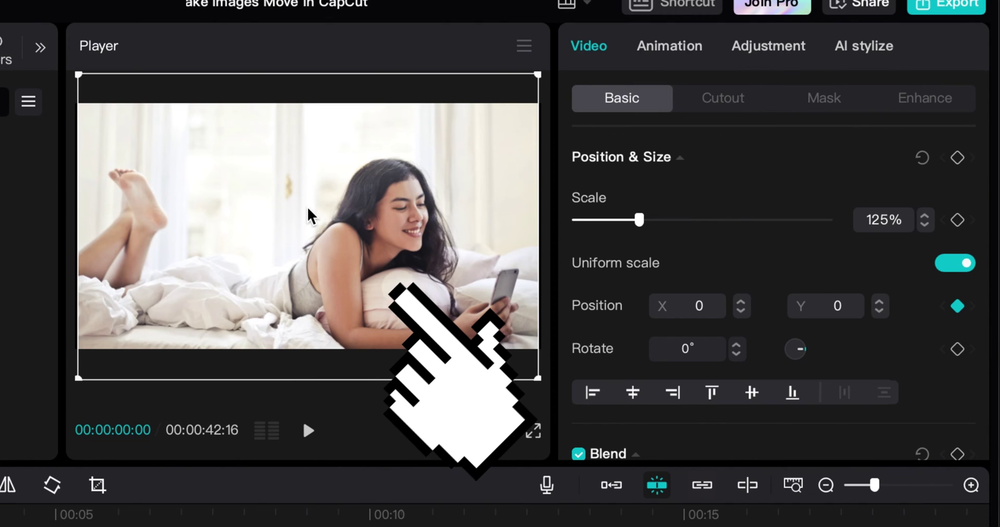
# Lower the photo to Y -504, then add a second position keyframe at 00:00:06:05
pyautogui.moveTo(307, 216); pyautogui.dragTo(306, 261)
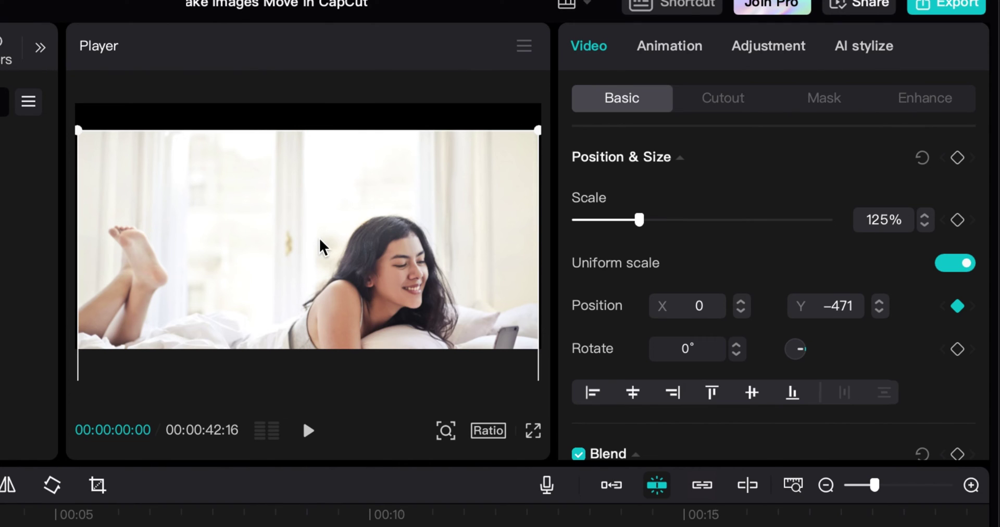
pyautogui.moveTo(274, 268); pyautogui.dragTo(290, 286)
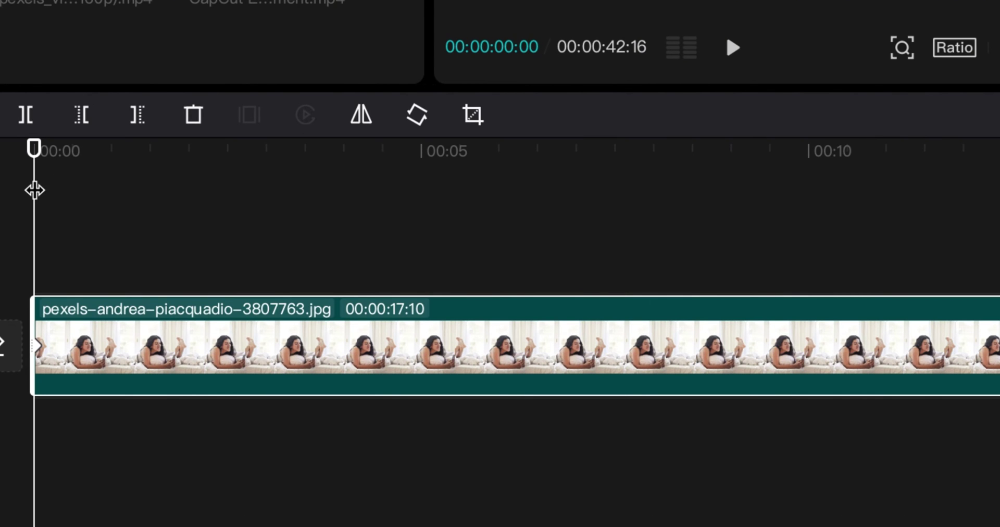
pyautogui.moveTo(35, 190); pyautogui.dragTo(512, 208)
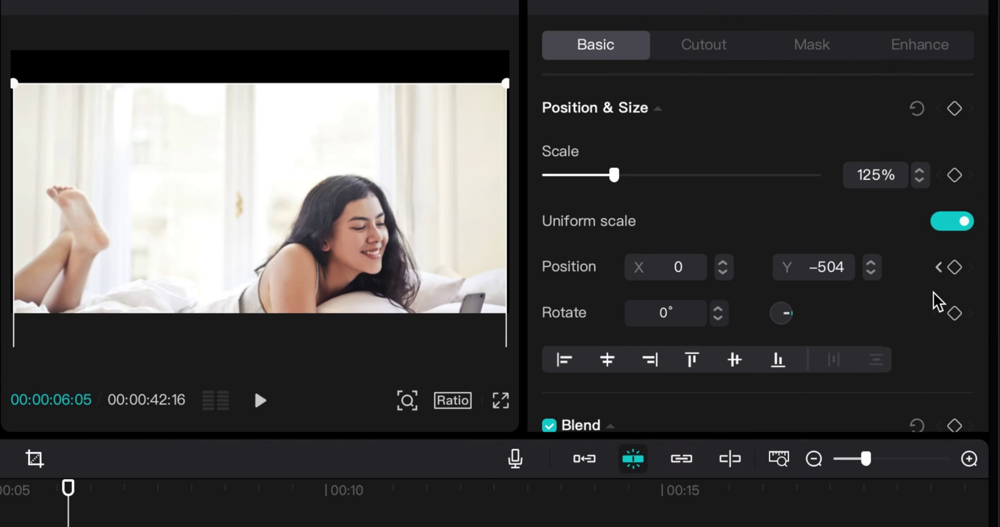
pyautogui.click(957, 274)
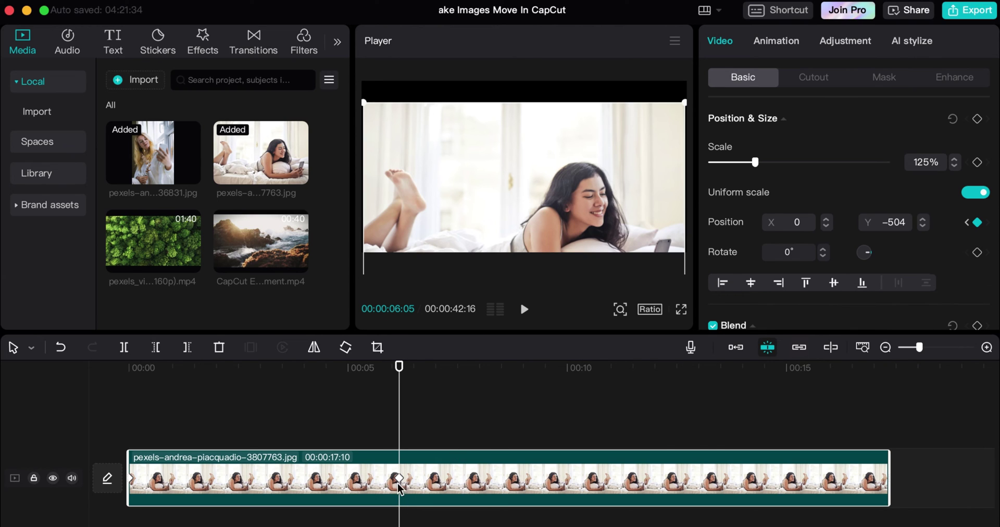
# Raise the photo to X 19, Y 471 and preview the upward pan from the start
pyautogui.moveTo(508, 209); pyautogui.dragTo(513, 142)
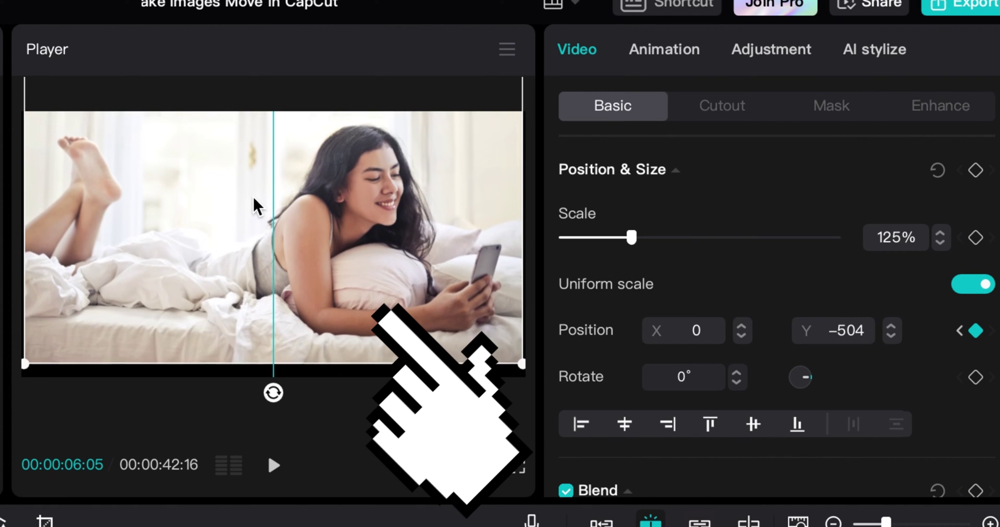
pyautogui.moveTo(253, 198); pyautogui.dragTo(252, 195)
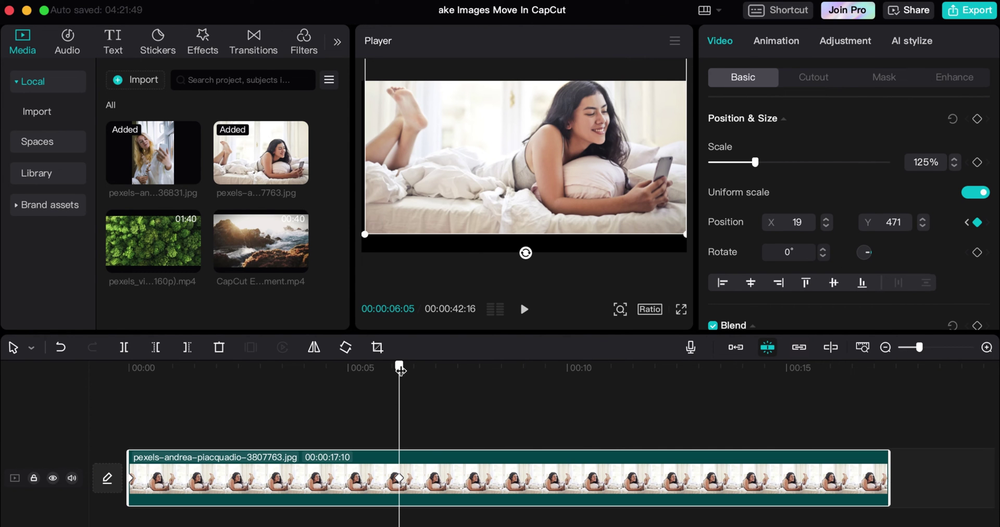
pyautogui.moveTo(400, 369); pyautogui.dragTo(121, 382)
pyautogui.press('space')
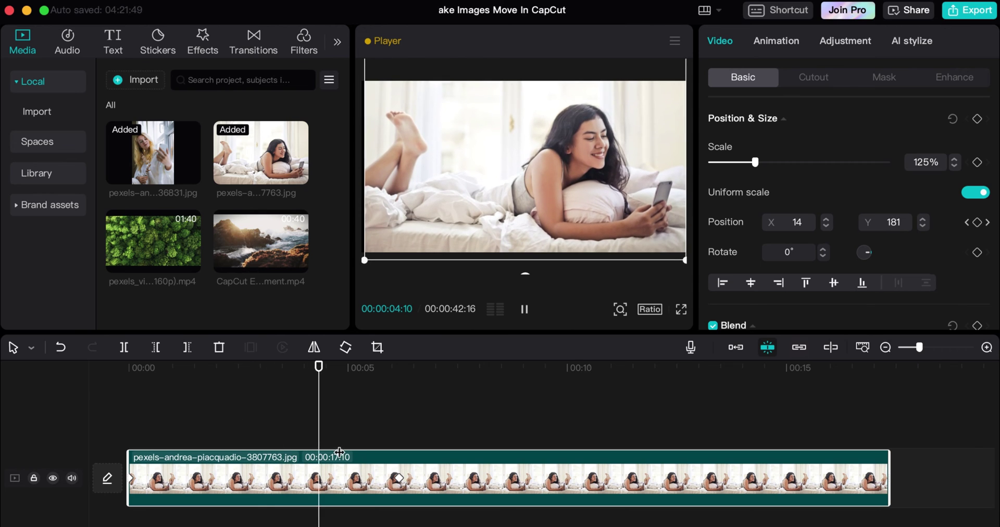
pyautogui.press('space')
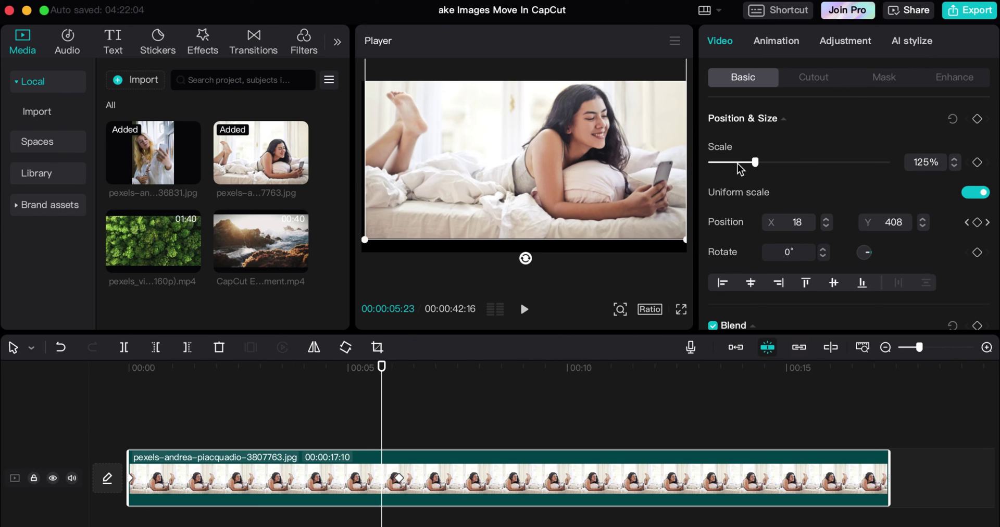
pyautogui.moveTo(421, 368)
pyautogui.mouseDown()
pyautogui.moveTo(442, 373)
pyautogui.moveTo(414, 380)
pyautogui.mouseUp()
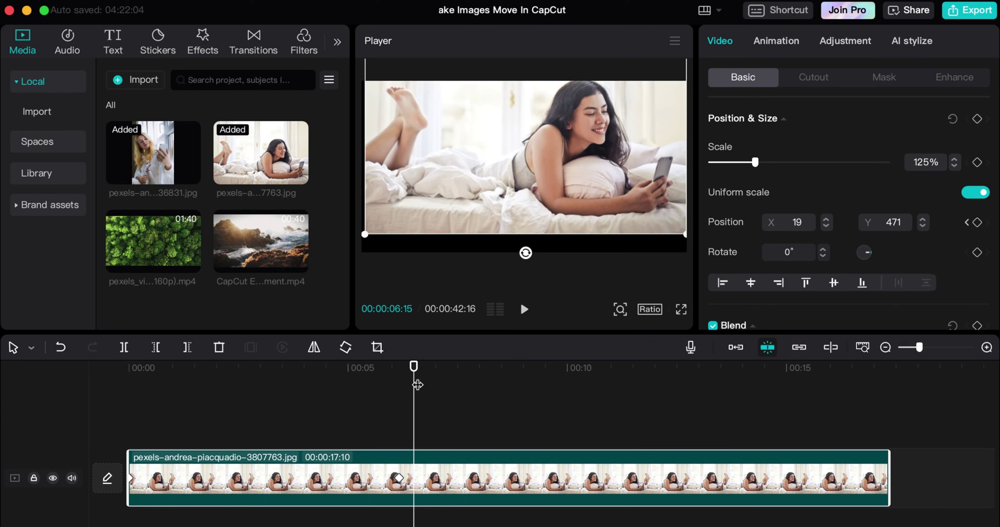
# Split the clip at 00:00:06:15, shift the later part right leaving a gap, and recentre it to Y 135
pyautogui.press('super+b')
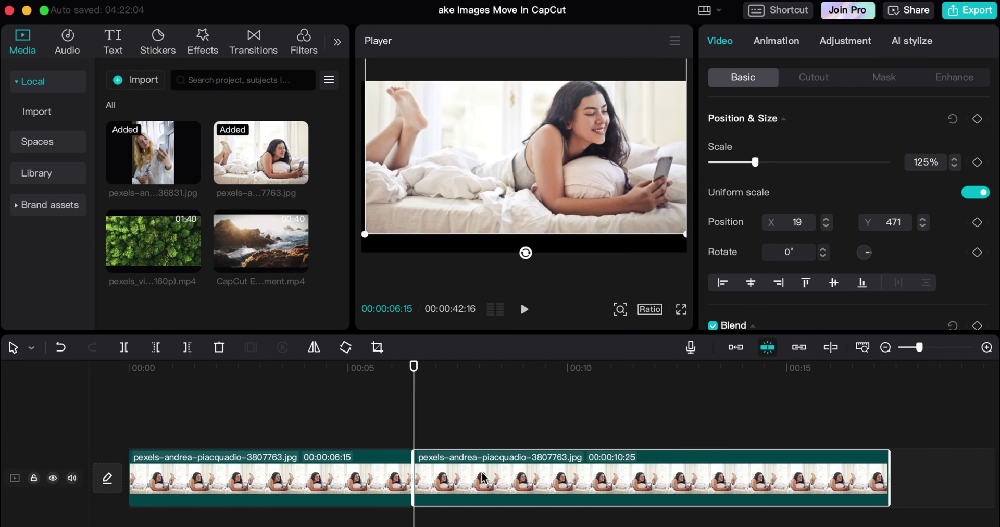
pyautogui.moveTo(484, 478); pyautogui.dragTo(512, 478)
pyautogui.moveTo(414, 372); pyautogui.dragTo(470, 383)
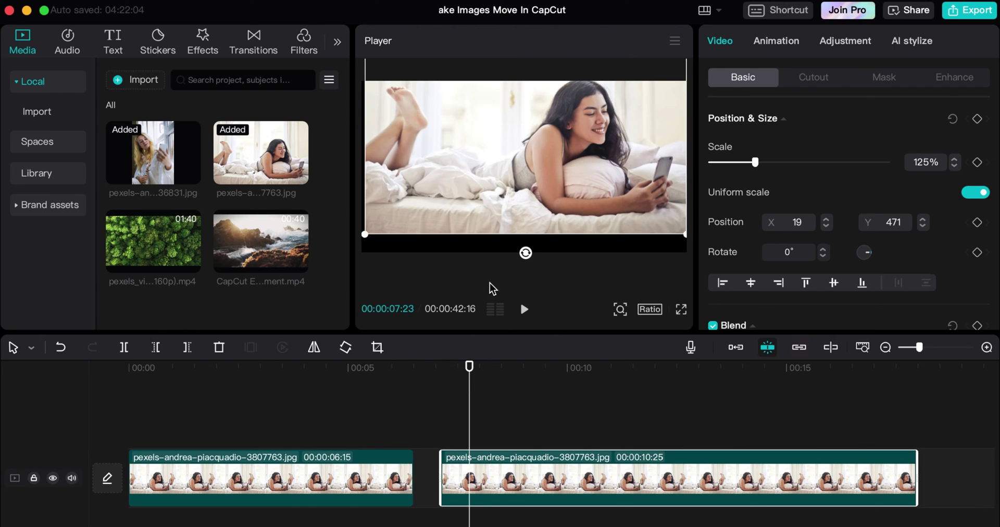
pyautogui.moveTo(543, 232); pyautogui.dragTo(547, 226)
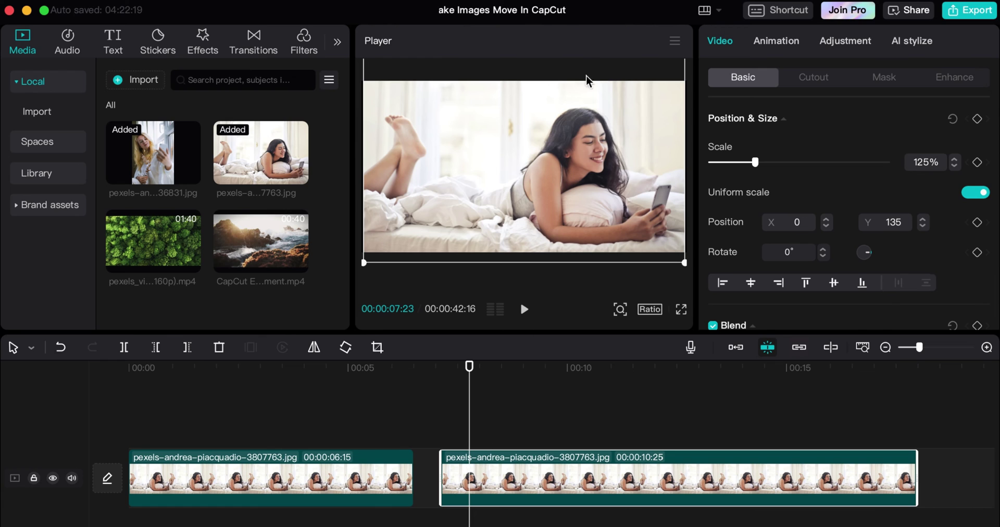
# Add scale keyframes on the second clip, zooming from 125% to about 160%
pyautogui.press('Up')
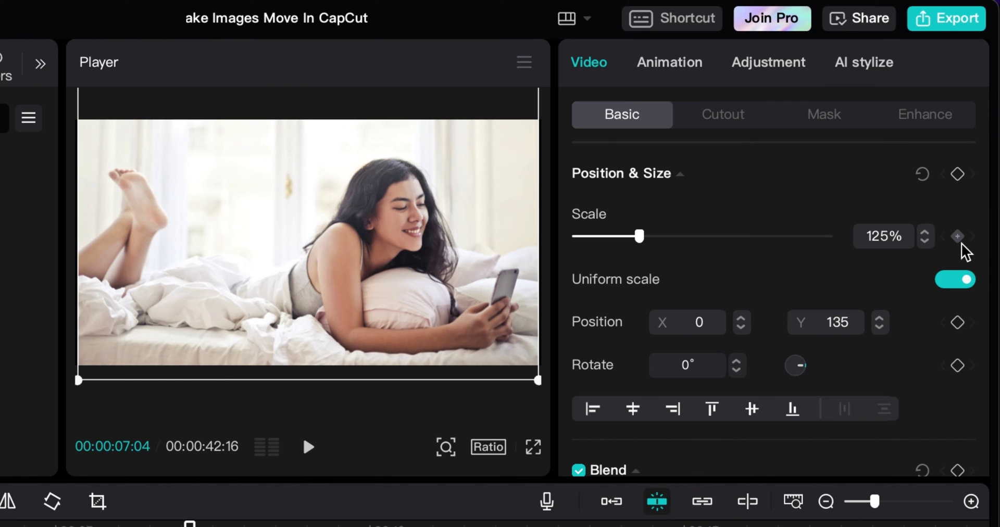
pyautogui.click(977, 162)
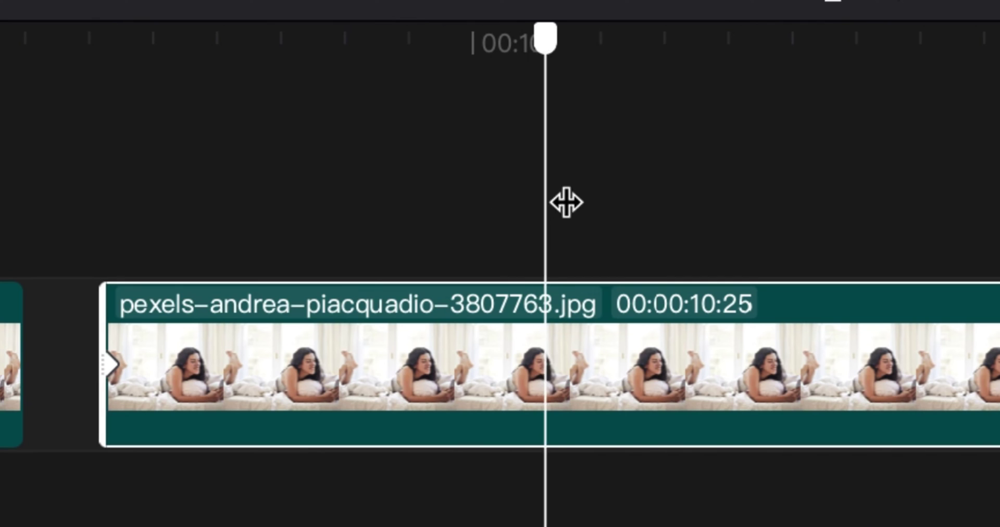
pyautogui.moveTo(566, 202); pyautogui.dragTo(763, 187)
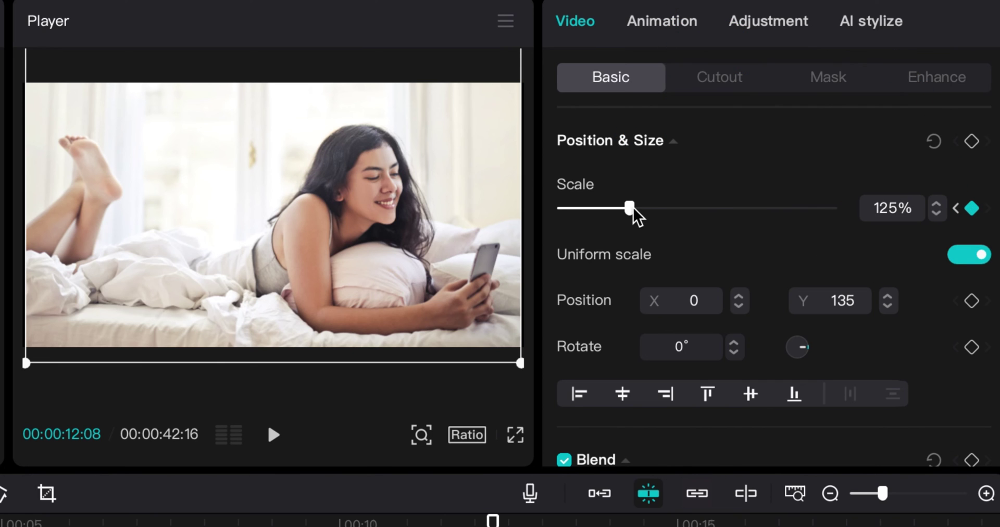
pyautogui.moveTo(635, 209); pyautogui.dragTo(670, 219)
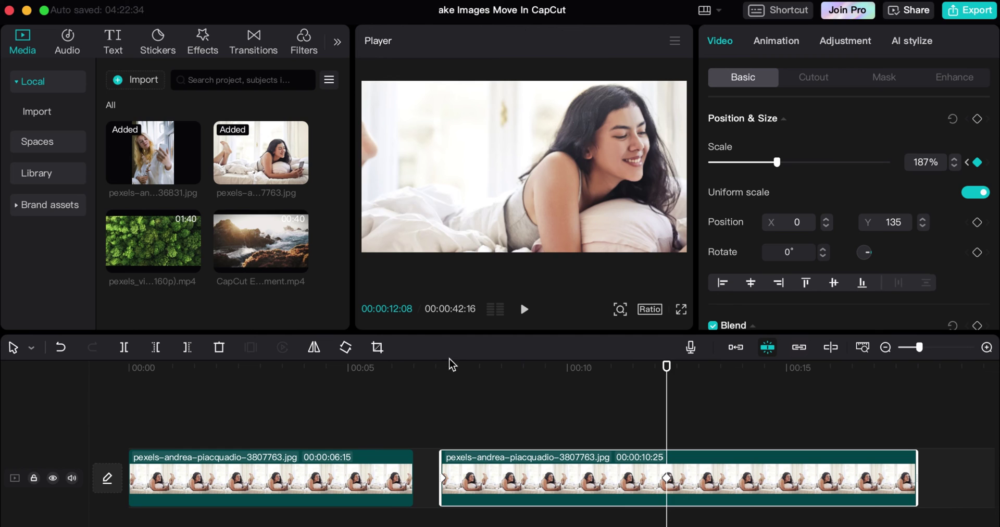
# Play back the zoom-in from the second clip's start, then deselect the clip
pyautogui.moveTo(463, 368); pyautogui.dragTo(443, 369)
pyautogui.press('space')
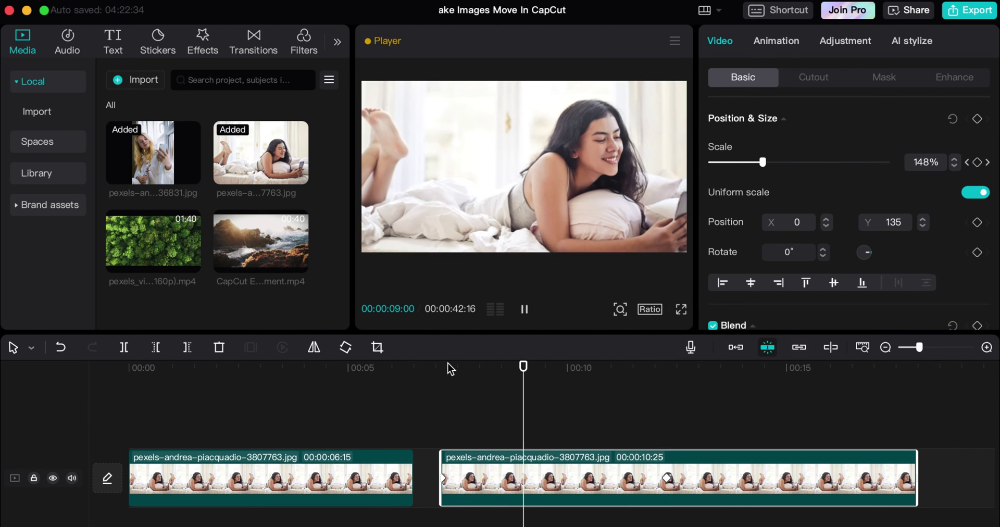
pyautogui.press('space')
pyautogui.click(591, 386)
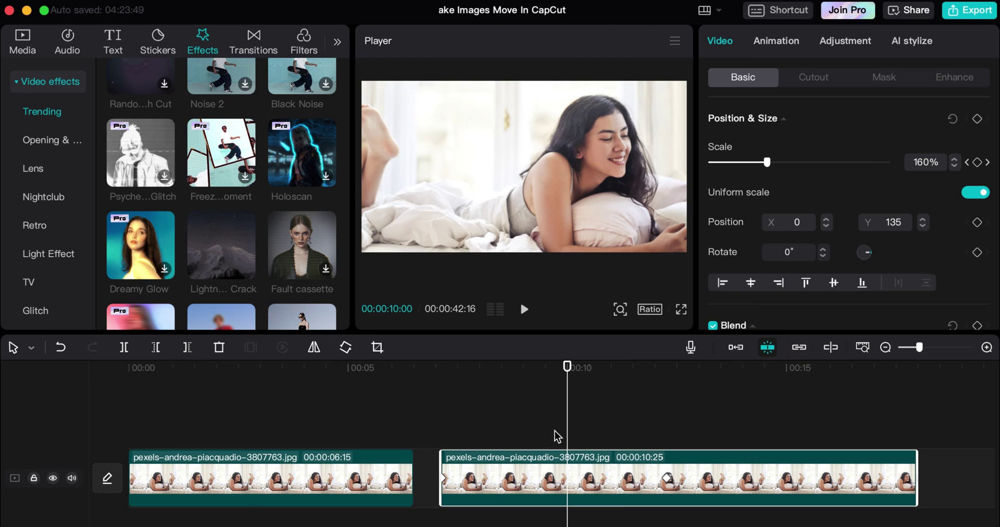
# Switch the left panel back to the Media library
pyautogui.click(25, 50)
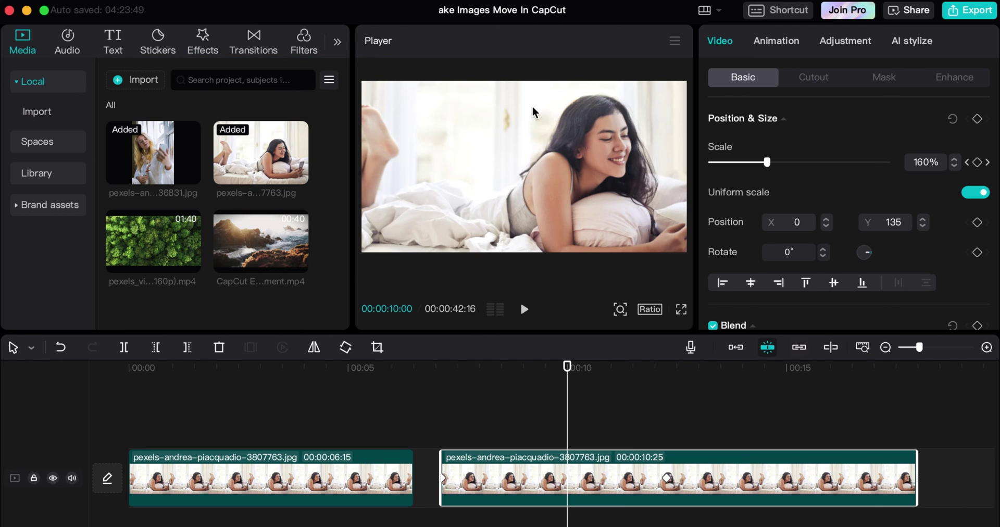